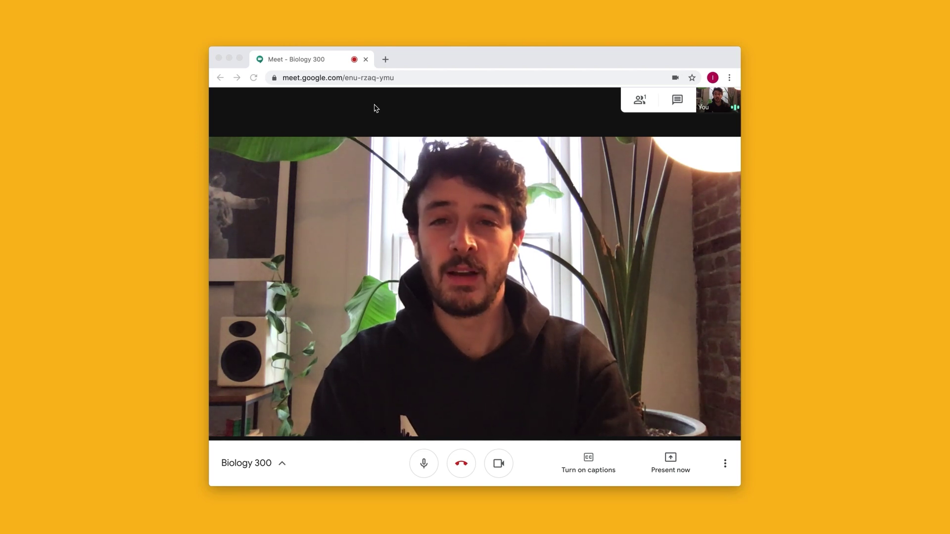
# Step: Load slides.google.com in a new Chrome tab beside the running Biology 300 call
pyautogui.click(386, 59)
pyautogui.write('slides.')
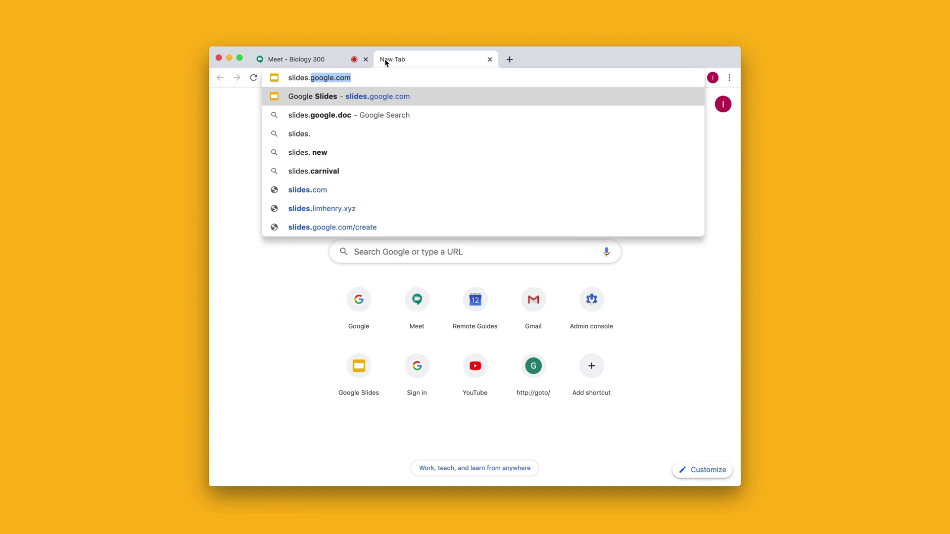
pyautogui.write('google.com')
pyautogui.press('Return')
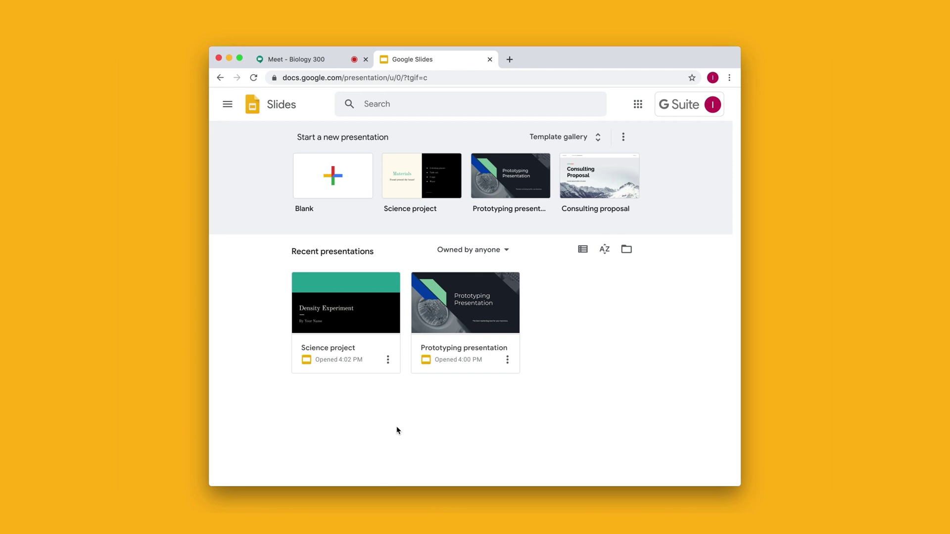
# Step: Open the Science project deck from Recent presentations
pyautogui.click(345, 334)
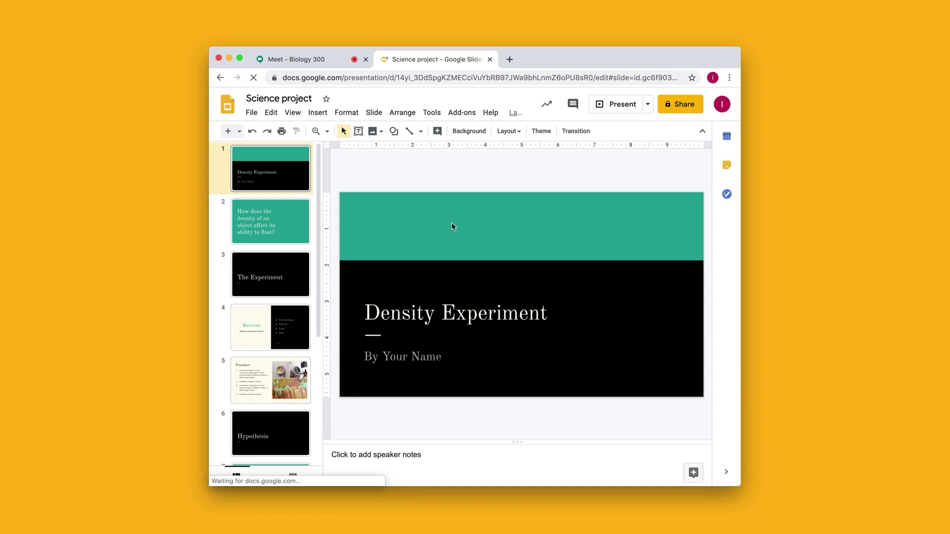
# Step: In the Biology 300 call, choose Present now and share a single window
pyautogui.click(309, 60)
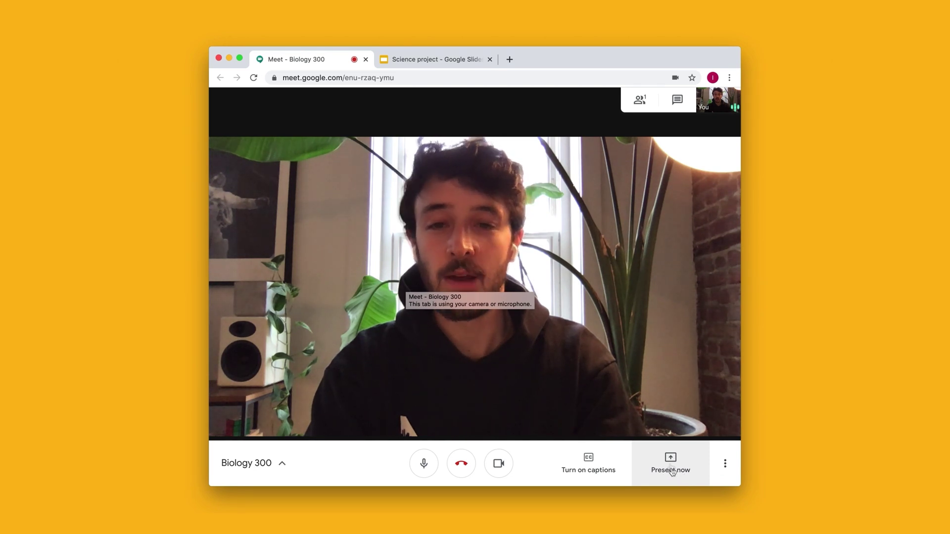
pyautogui.click(670, 468)
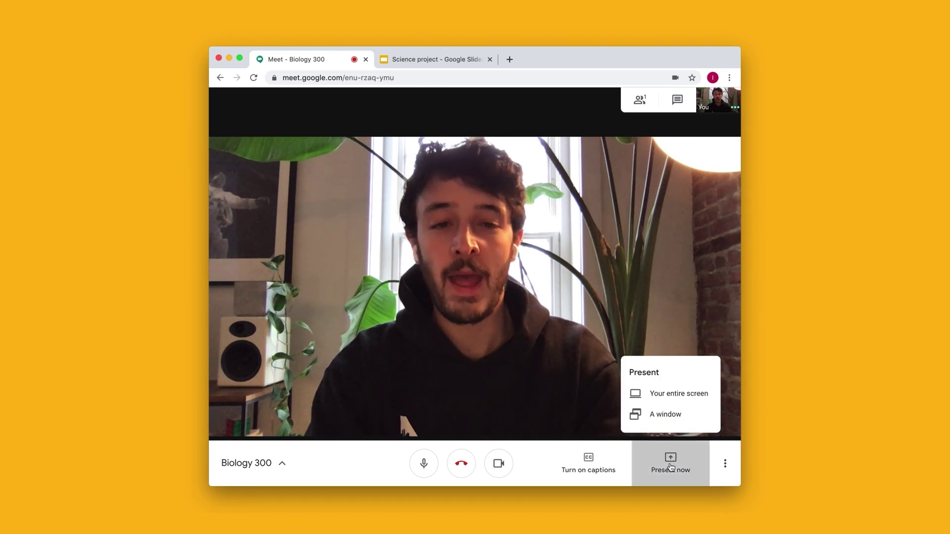
pyautogui.click(671, 416)
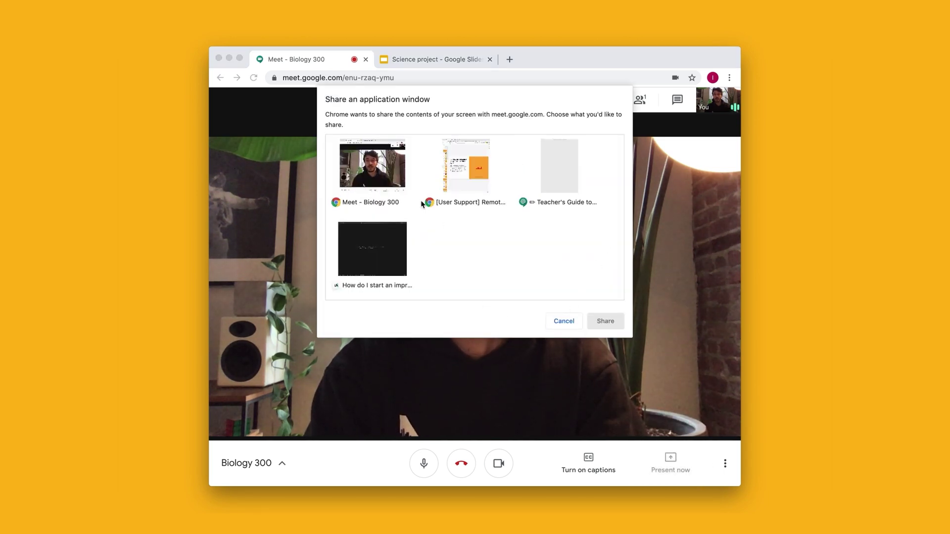
# Step: Share the Meet - Biology 300 window with everyone in the call
pyautogui.click(375, 178)
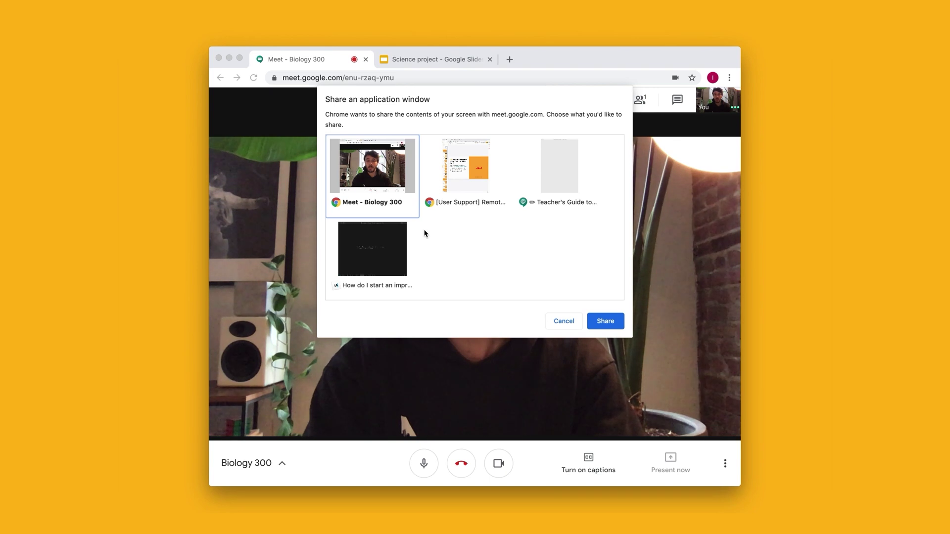
pyautogui.click(604, 324)
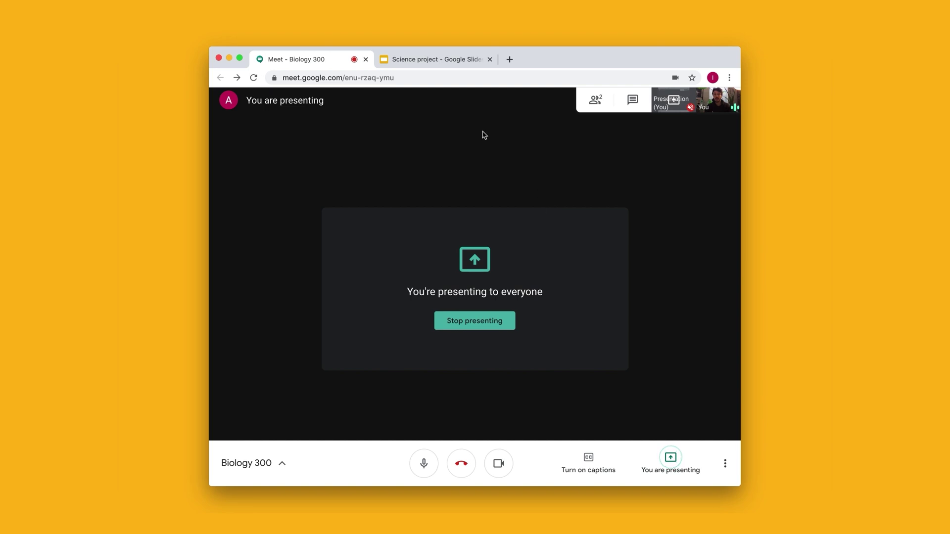
# Step: Switch back to the Science project - Google Slides tab
pyautogui.click(427, 59)
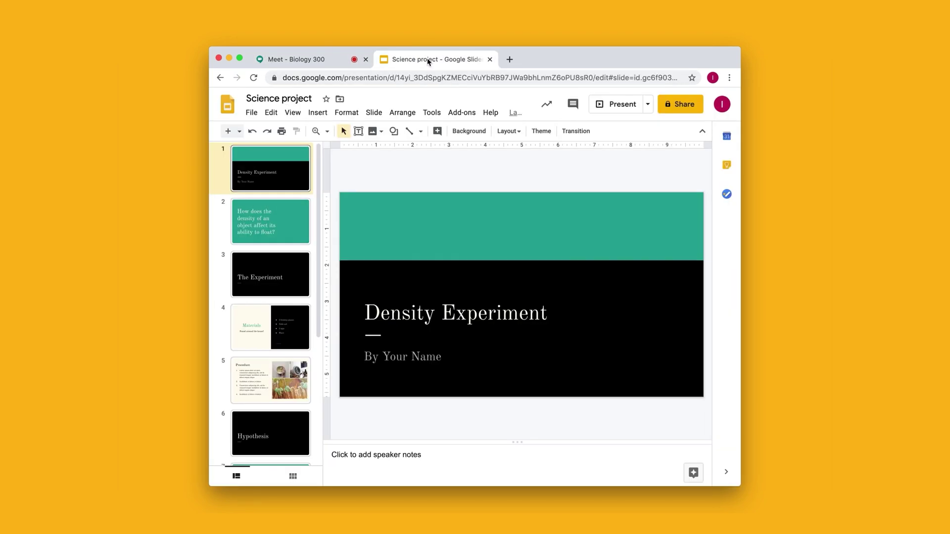